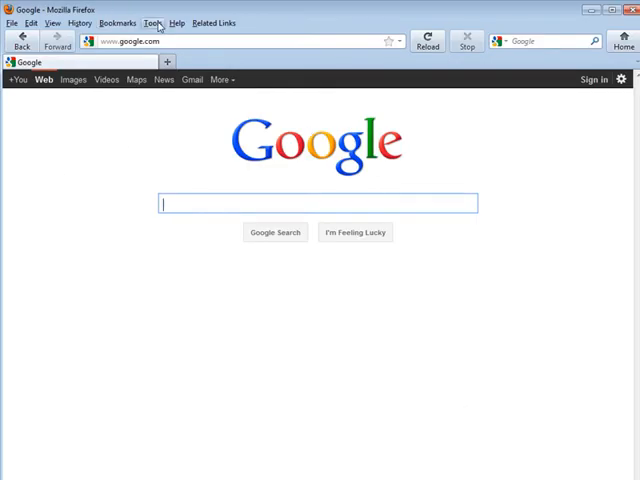
# Step: Start Firefox Sync setup from the Tools menu and choose Create a New Account
pyautogui.click(153, 23)
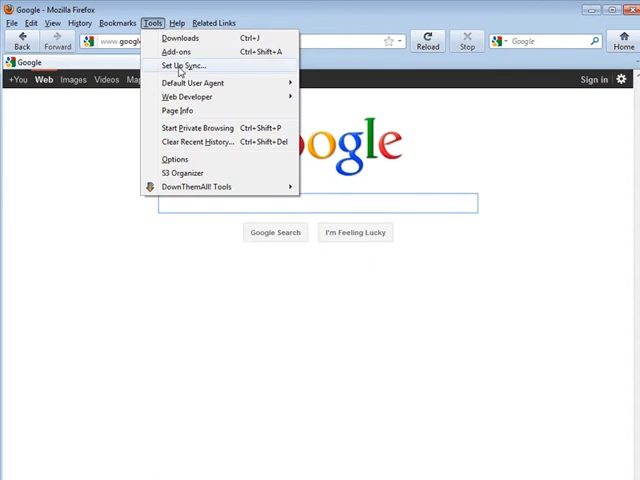
pyautogui.click(181, 66)
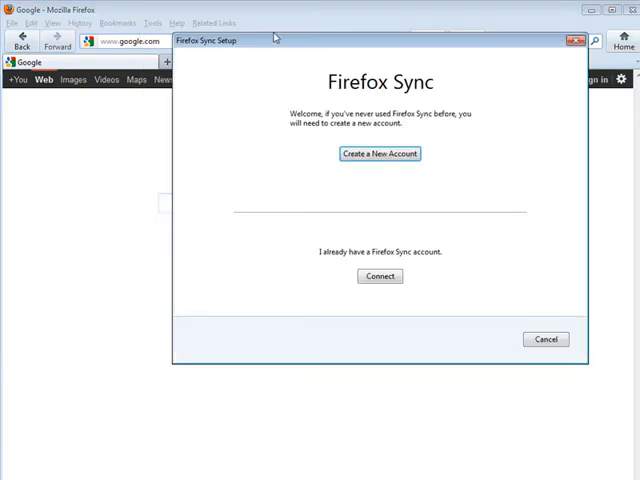
pyautogui.moveTo(275, 38); pyautogui.dragTo(191, 59)
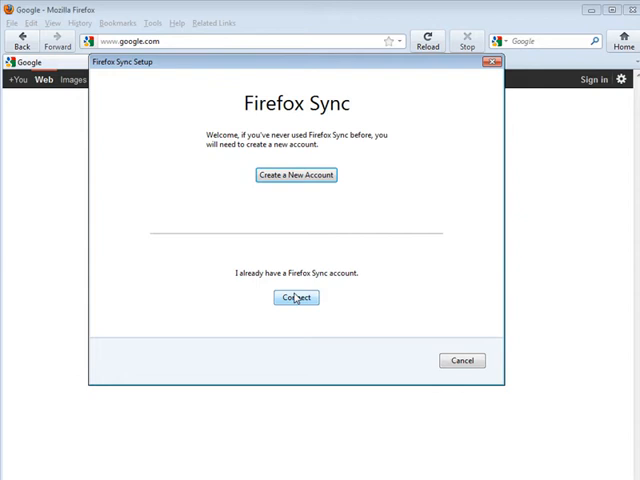
pyautogui.click(304, 178)
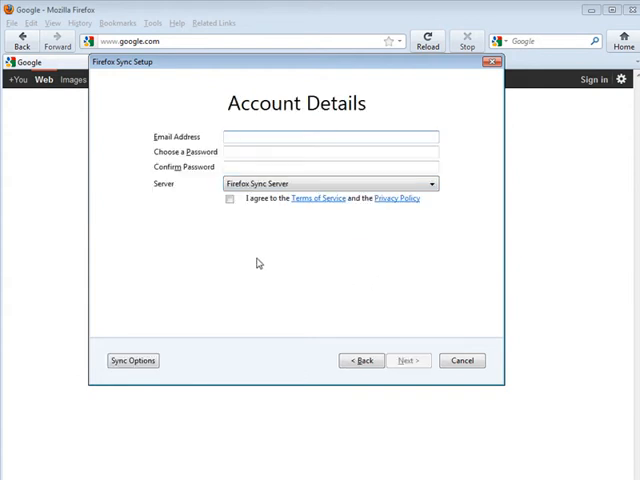
# Step: Keep the default Firefox Sync Server and move to the email address field
pyautogui.click(293, 184)
pyautogui.click(431, 186)
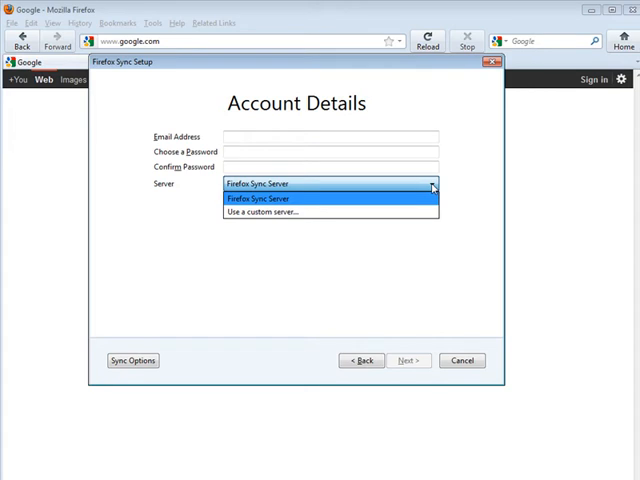
pyautogui.click(432, 187)
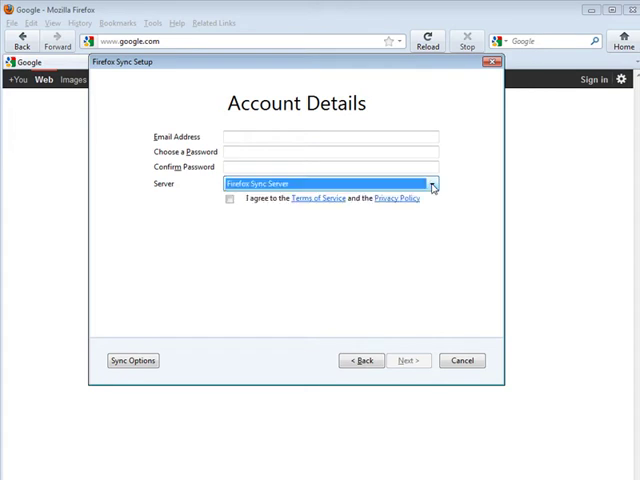
pyautogui.click(217, 265)
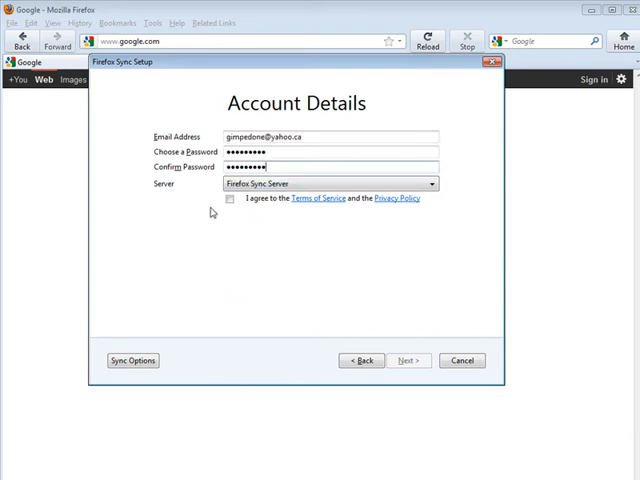
# Step: Review the Sync Terms of Service, return to setup and tick the I agree checkbox
pyautogui.click(310, 201)
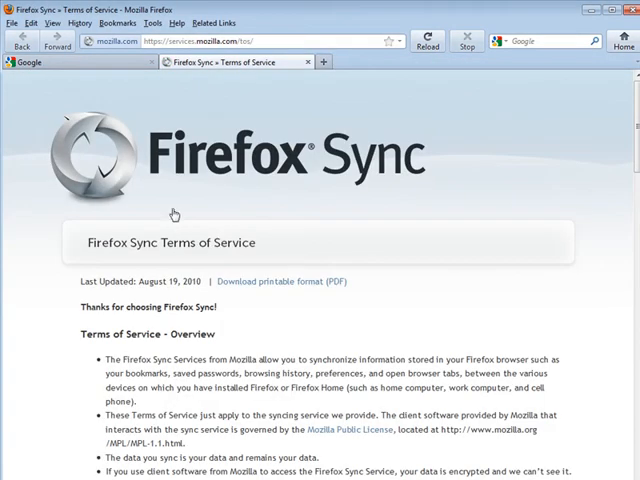
pyautogui.click(120, 64)
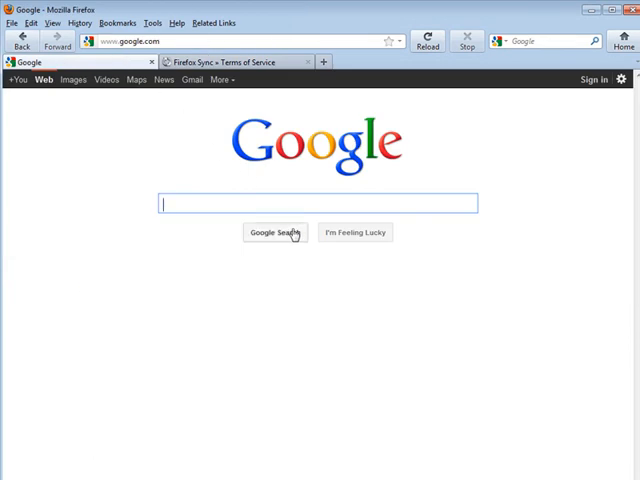
pyautogui.click(230, 199)
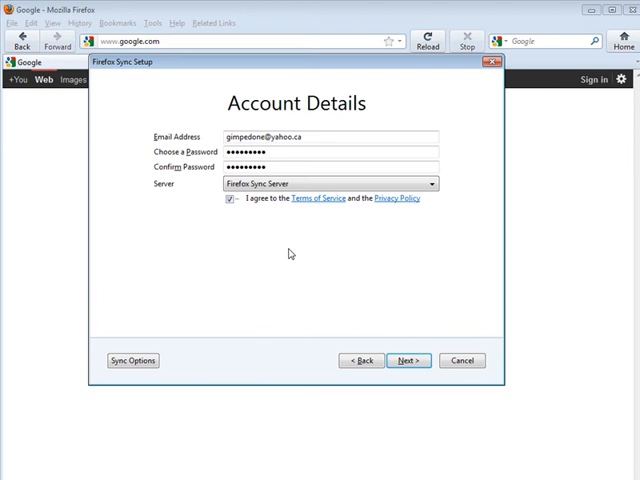
# Step: Continue from Account Details to the Sync Key page with Next
pyautogui.click(408, 360)
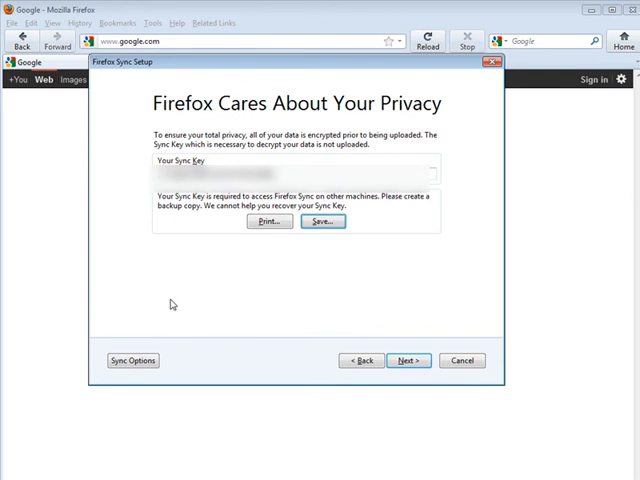
# Step: Save Firefox Sync Key.html as a backup and continue with Next toward Setup Complete
pyautogui.click(322, 221)
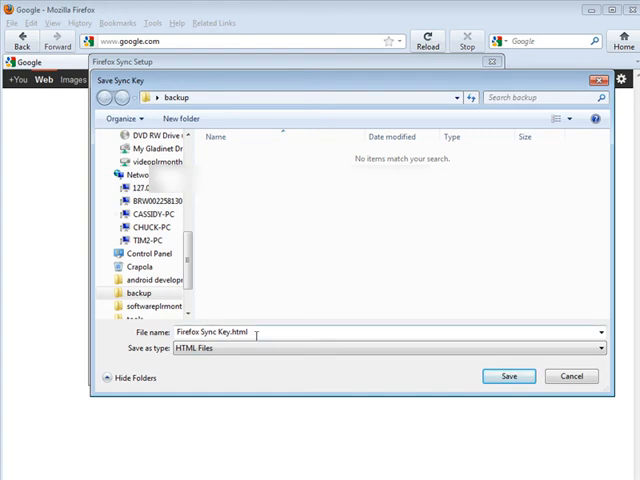
pyautogui.click(509, 376)
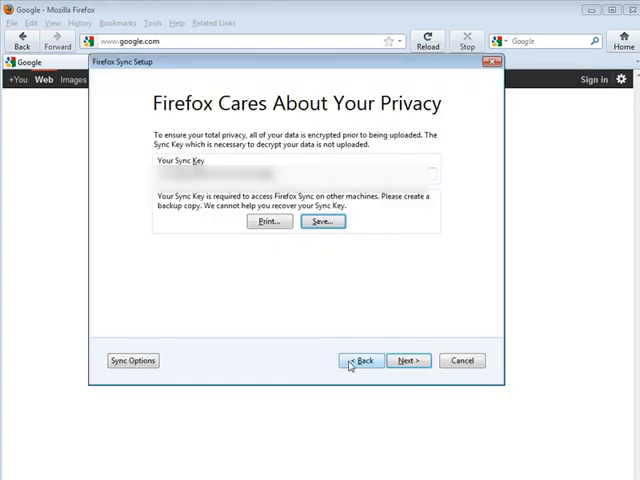
pyautogui.click(411, 360)
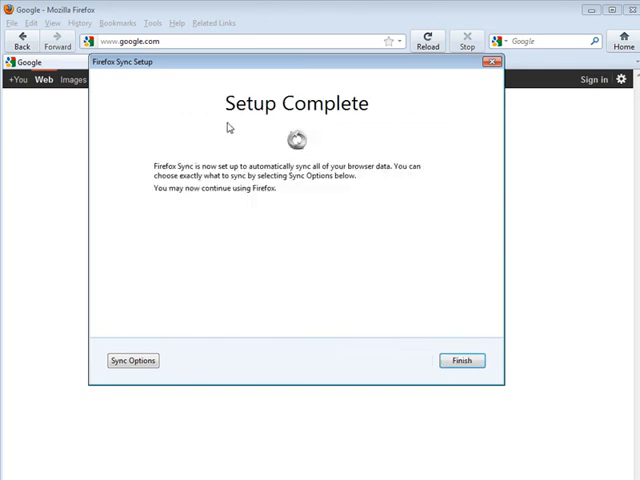
# Step: In Sync Options, uncheck History and Tabs, keeping Bookmarks, Passwords and Preferences
pyautogui.click(131, 366)
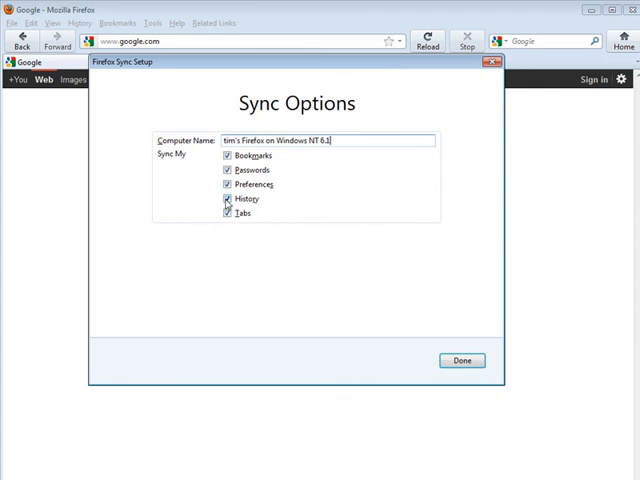
pyautogui.click(227, 199)
pyautogui.click(228, 213)
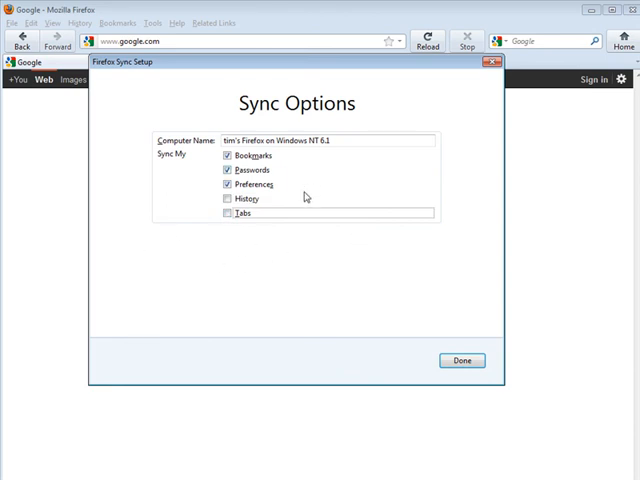
# Step: Confirm the sync options with Done and finish the wizard, opening Welcome to Firefox Sync
pyautogui.click(462, 360)
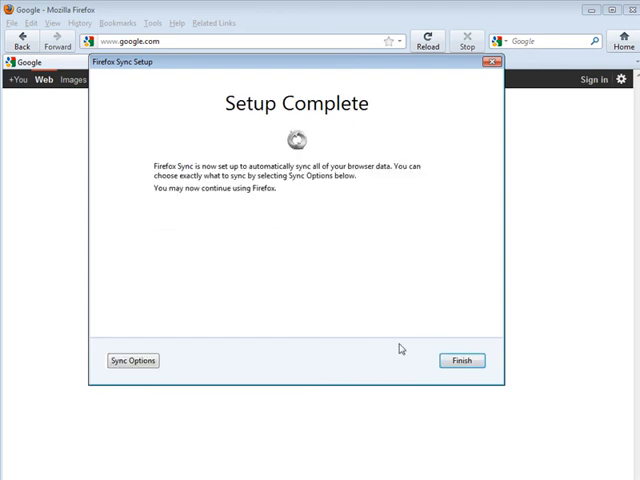
pyautogui.click(437, 362)
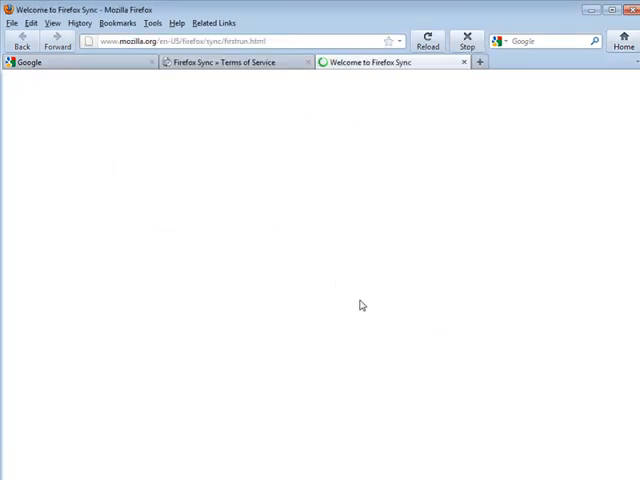